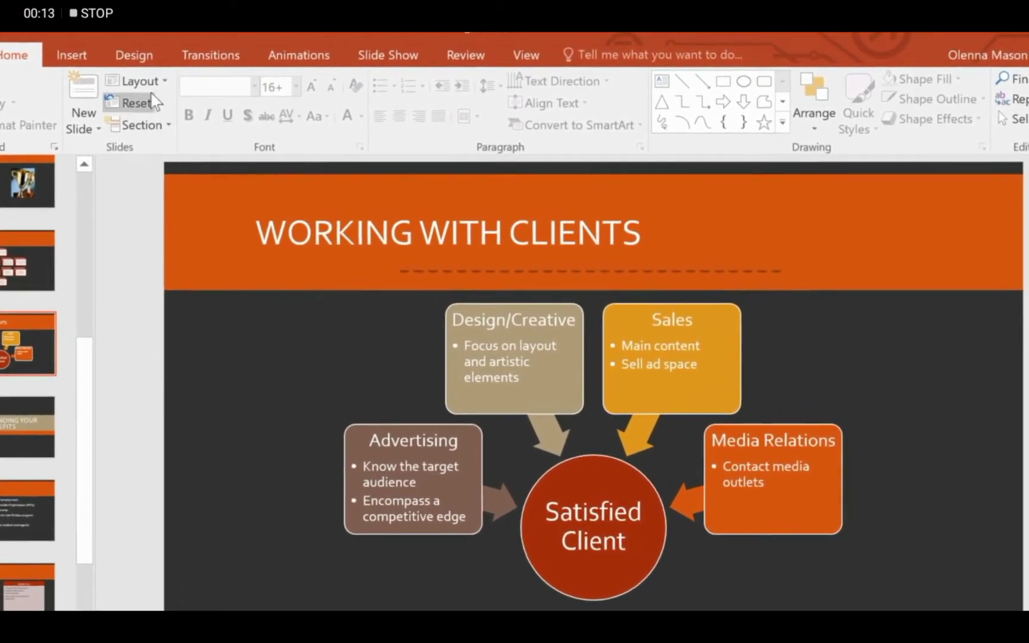
Recolour the deck with the Marquee colour scheme from the Design tab's Variants colours
click(153, 55)
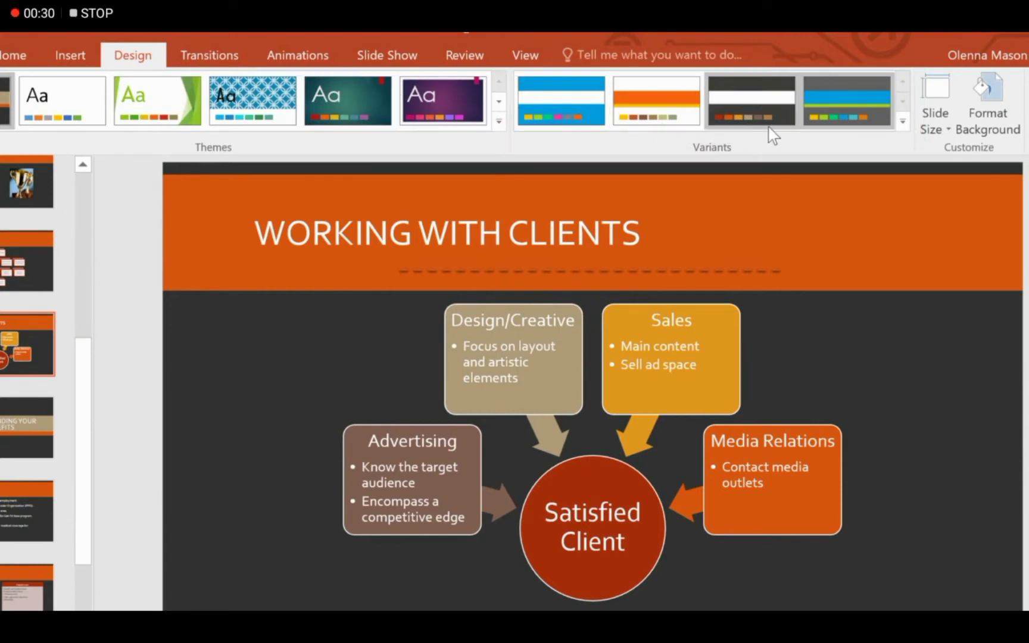
click(904, 123)
mouse_move(900, 143)
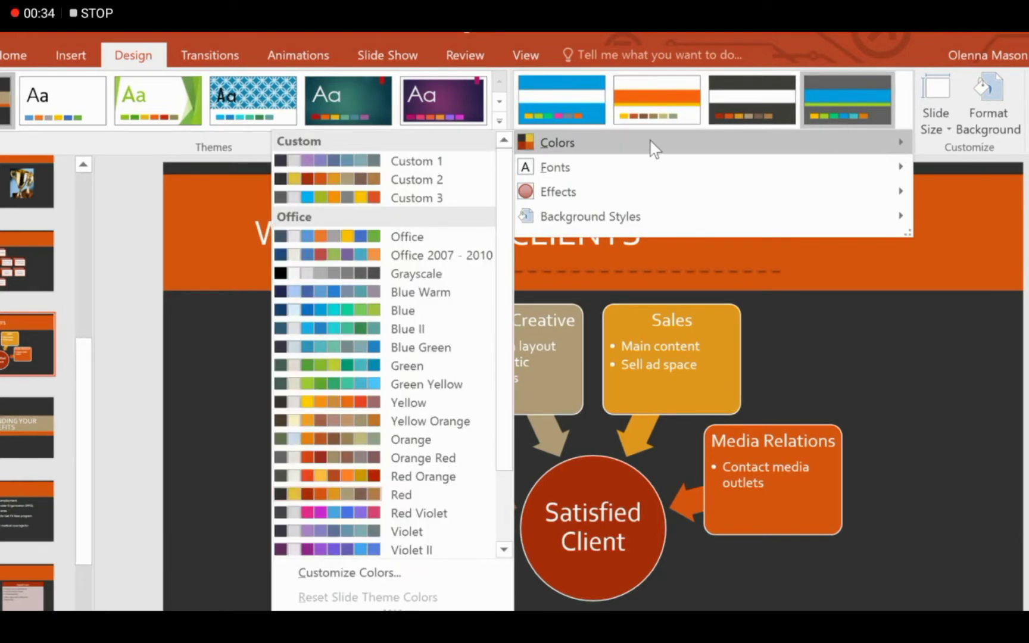
drag(507, 160, 496, 238)
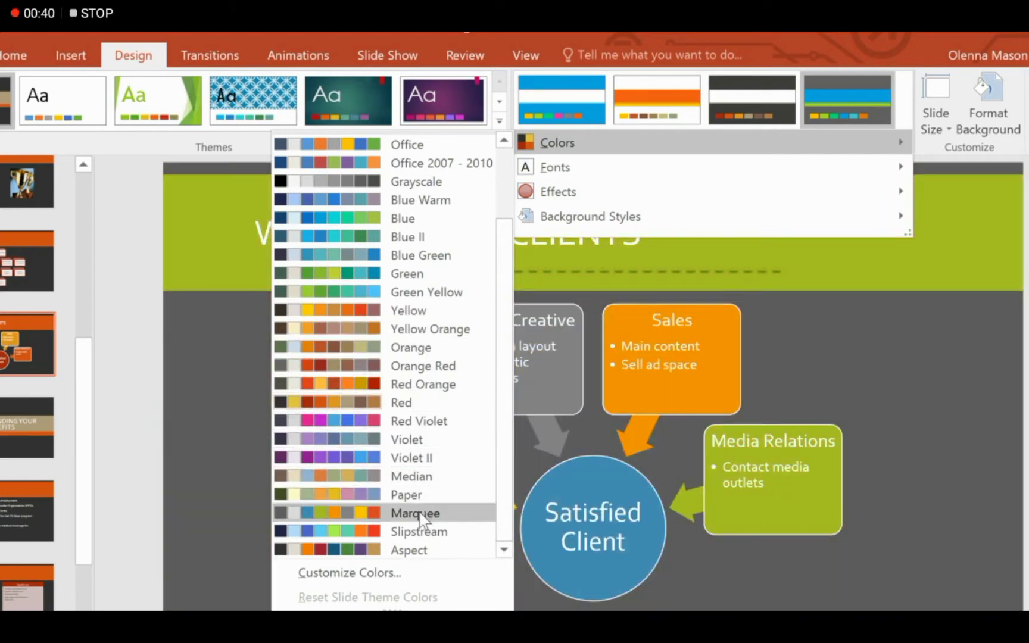
click(419, 513)
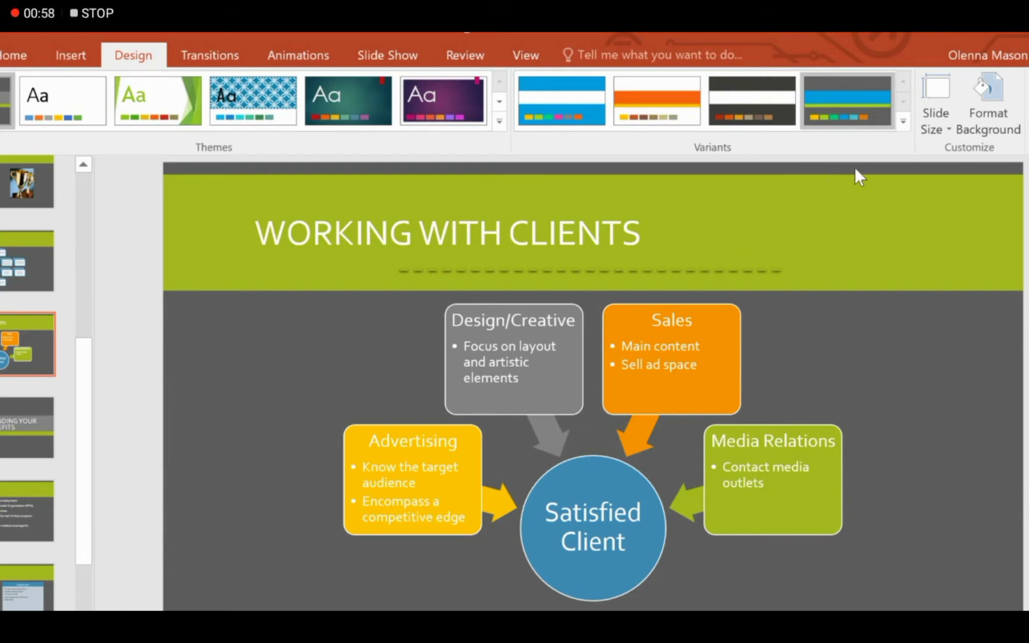
click(901, 123)
mouse_move(873, 149)
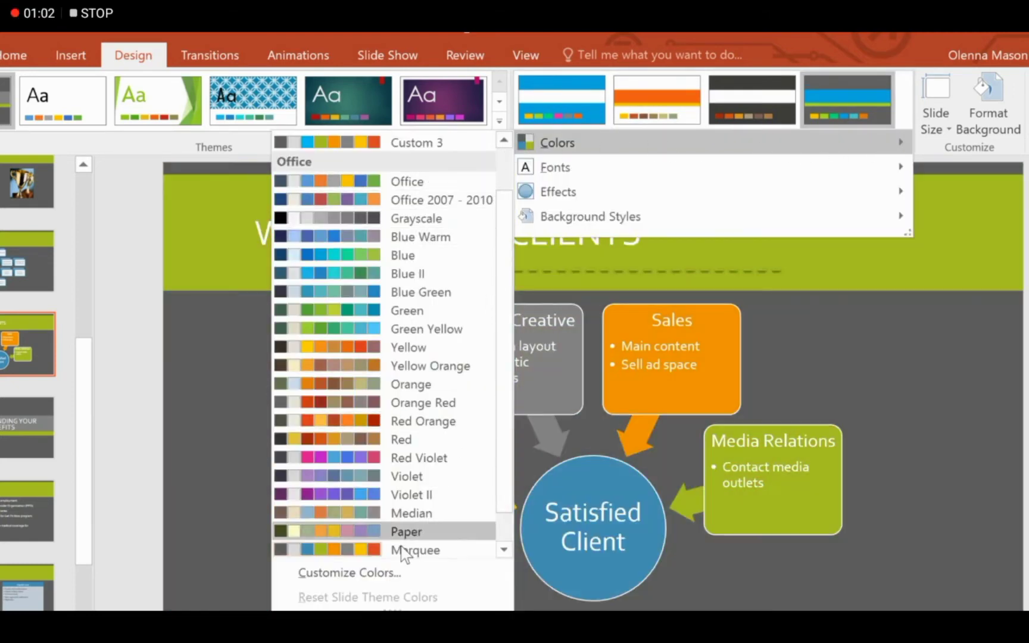
Create and save a colour set 'AdWorks Colors' with dark aqua Dark 1 and purple Accent 1
click(395, 574)
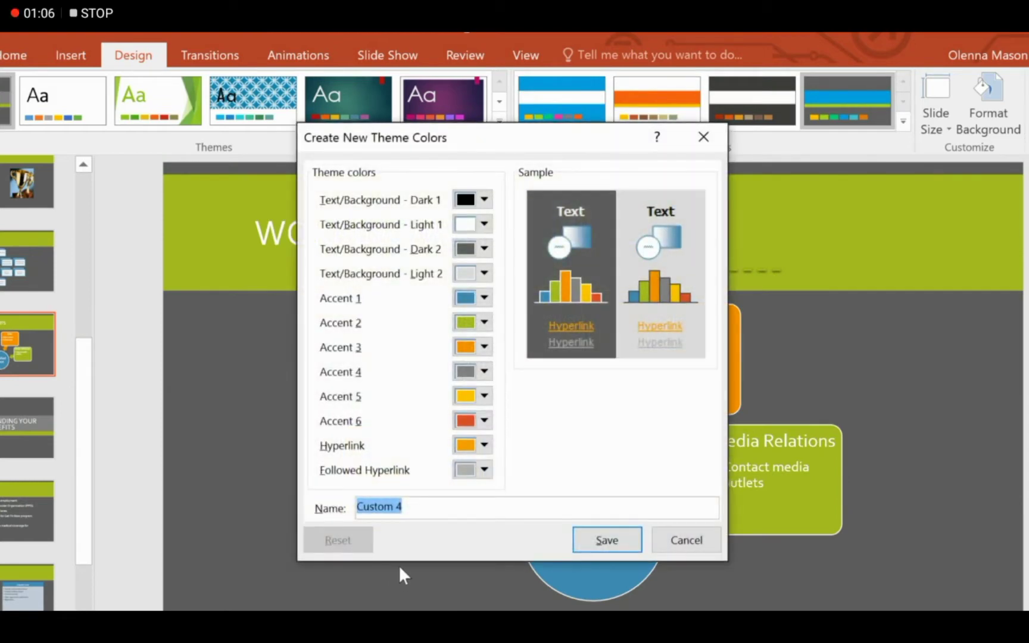
click(484, 201)
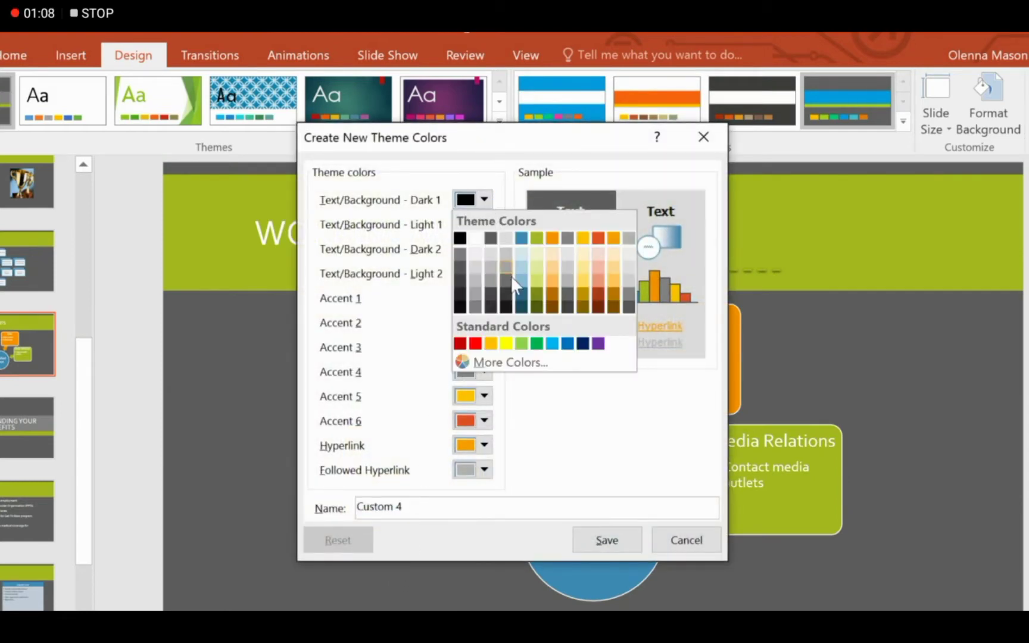
click(521, 295)
click(489, 298)
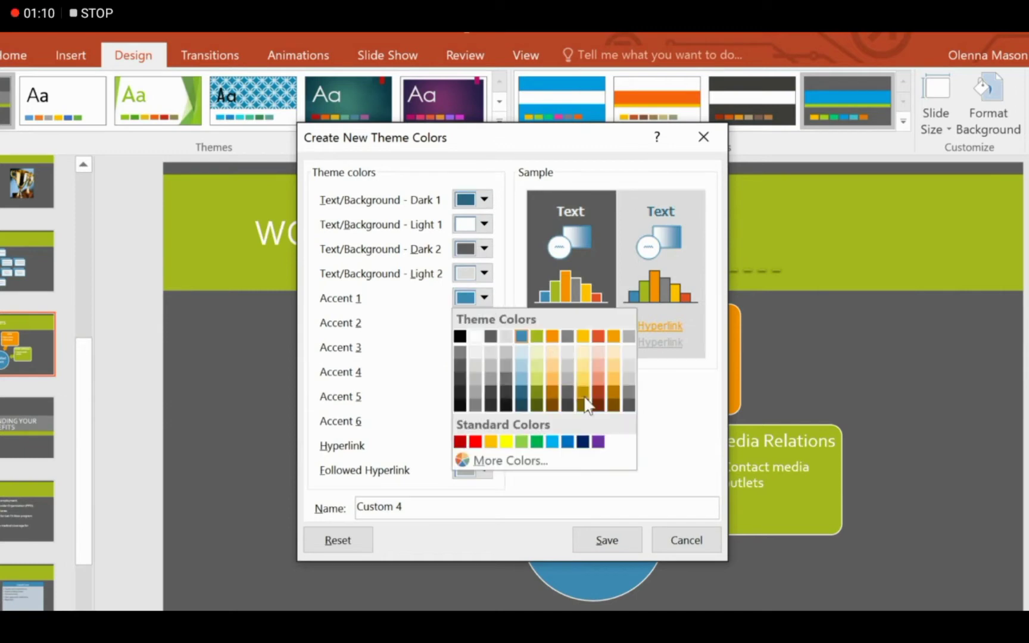
click(598, 442)
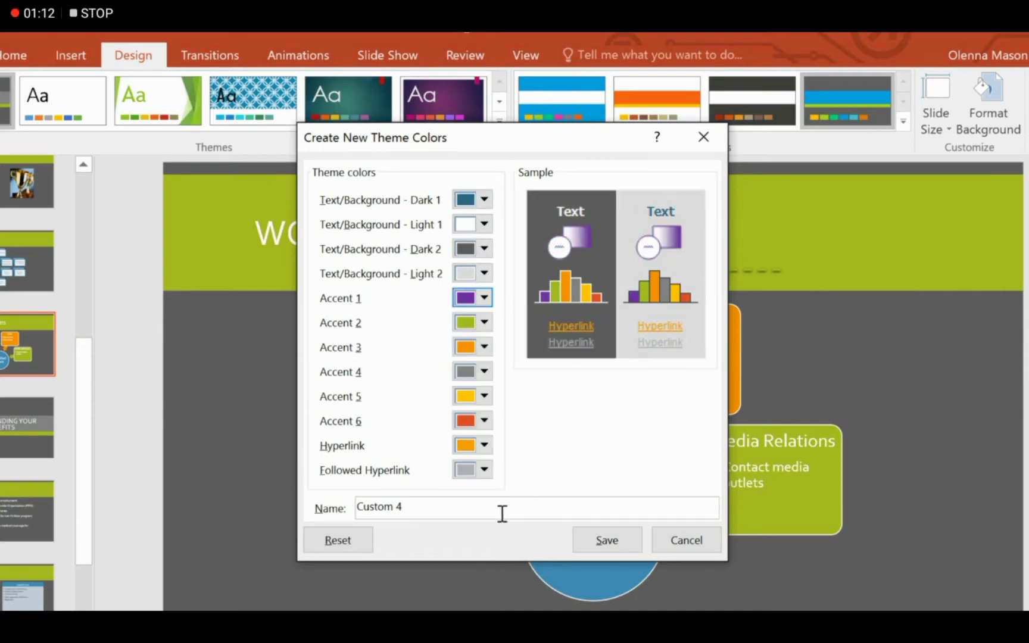
drag(501, 512, 349, 515)
text(Ad)
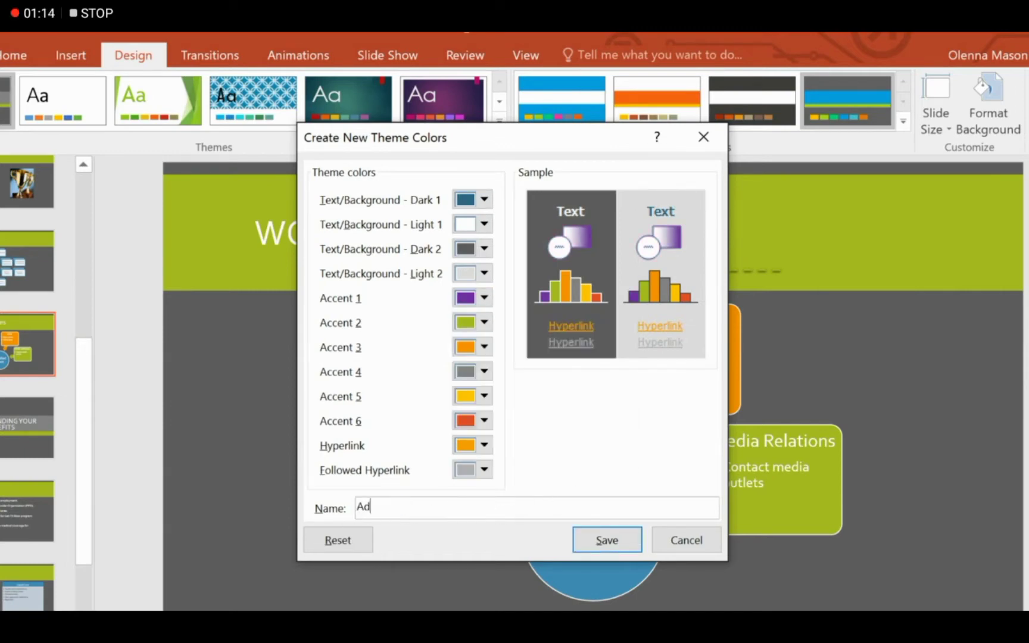
text(Works Colors)
click(577, 539)
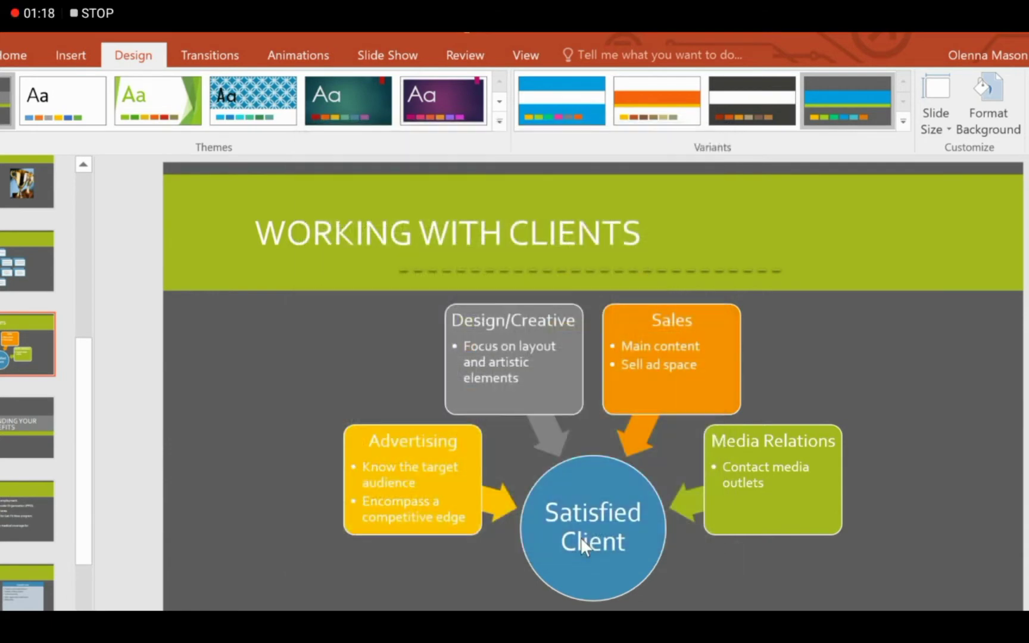
Create and save a font set 'AdWorks Fonts' with Eras Light ITC body text and Corbel headings
click(903, 122)
mouse_move(900, 169)
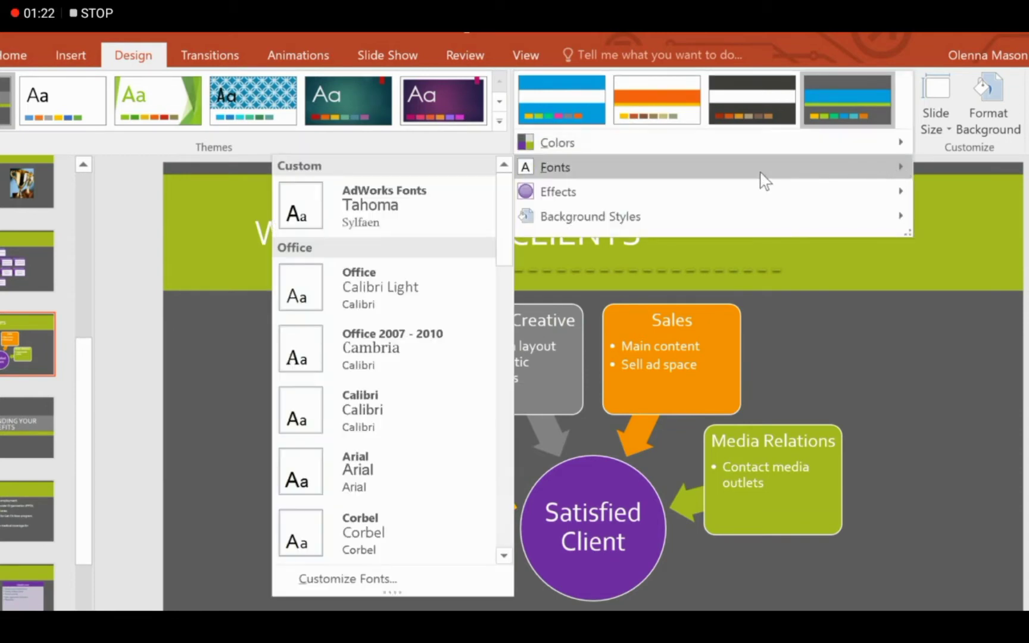
scroll(506, 202, down, 5)
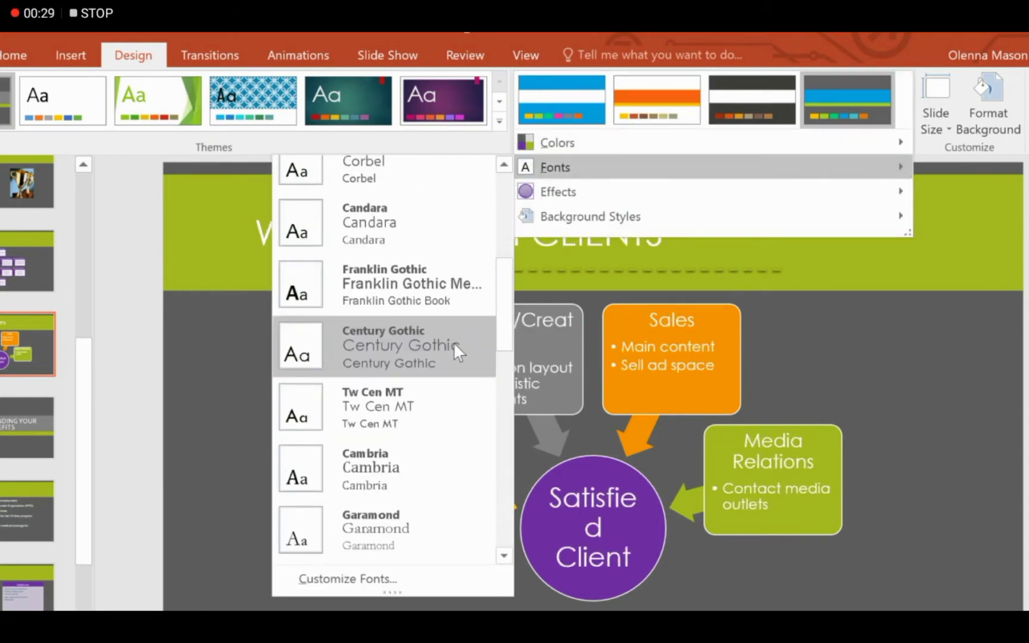
click(410, 577)
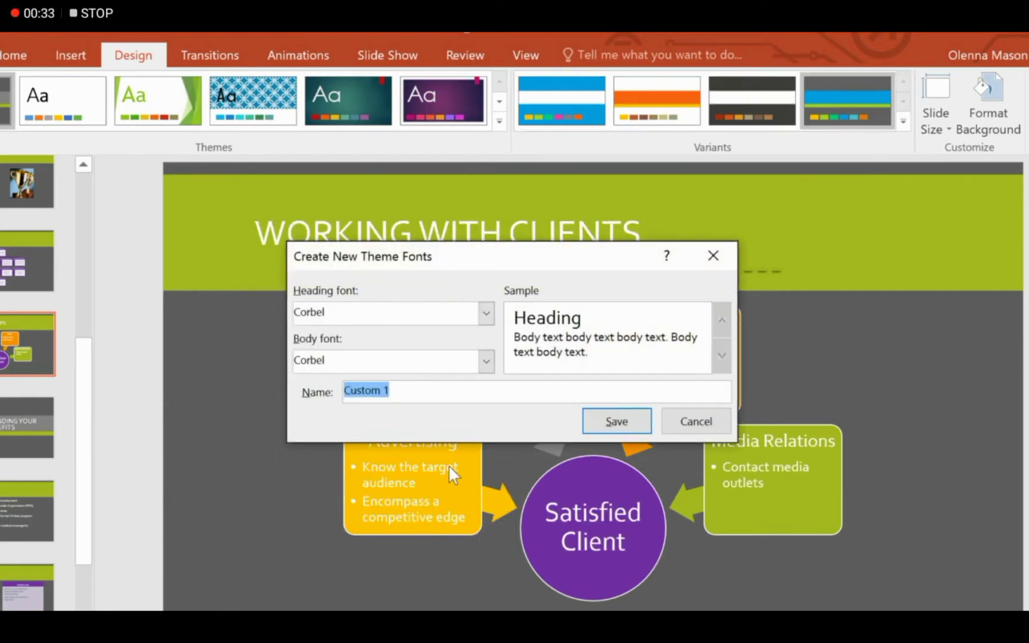
click(485, 365)
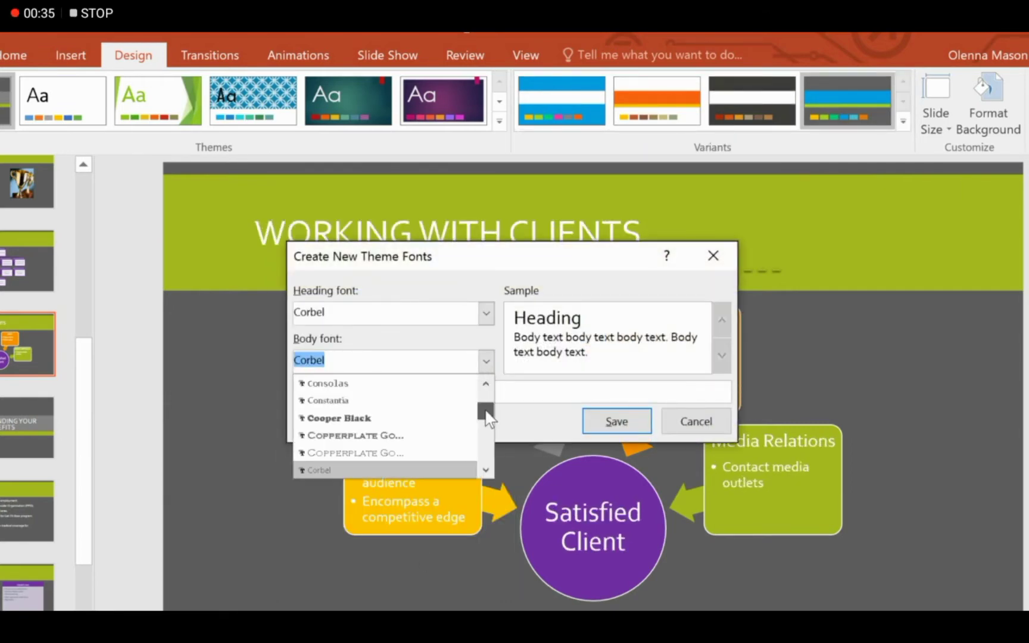
drag(490, 420, 484, 418)
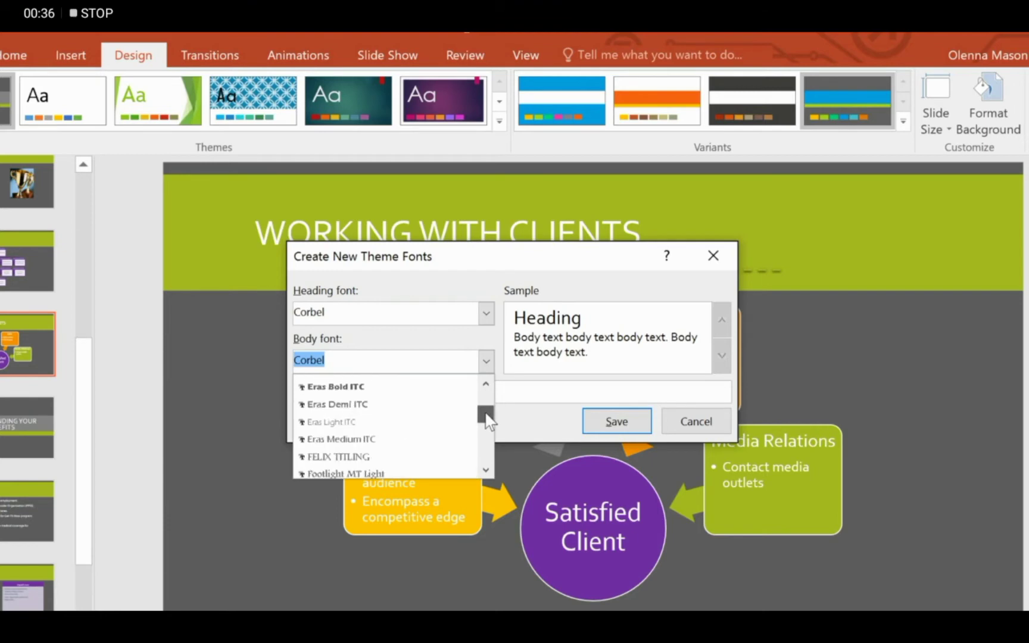
click(417, 423)
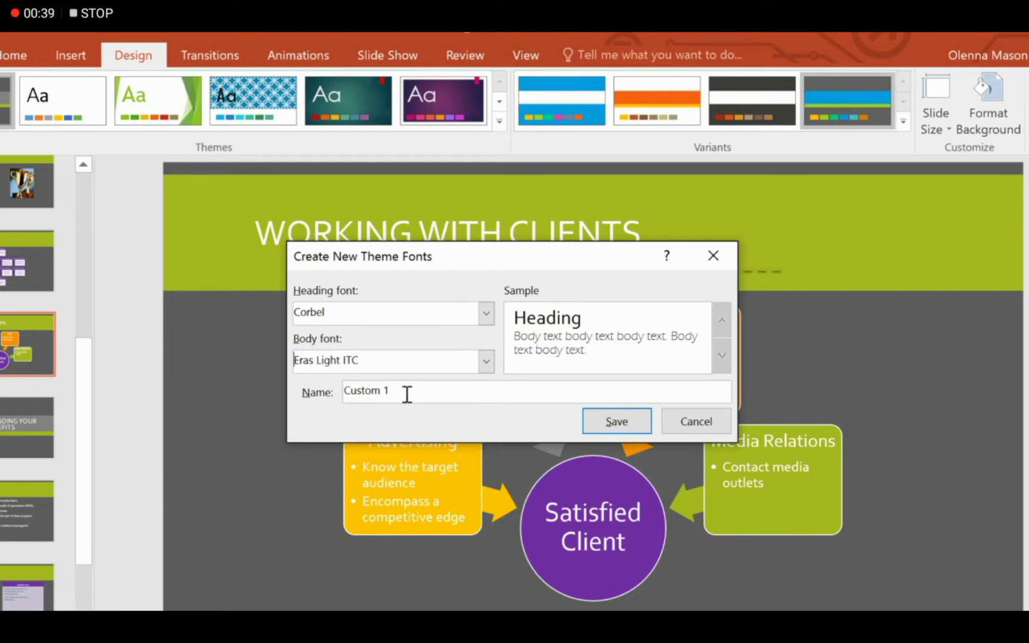
drag(407, 394, 335, 391)
text(AdWorks Fonts)
click(607, 421)
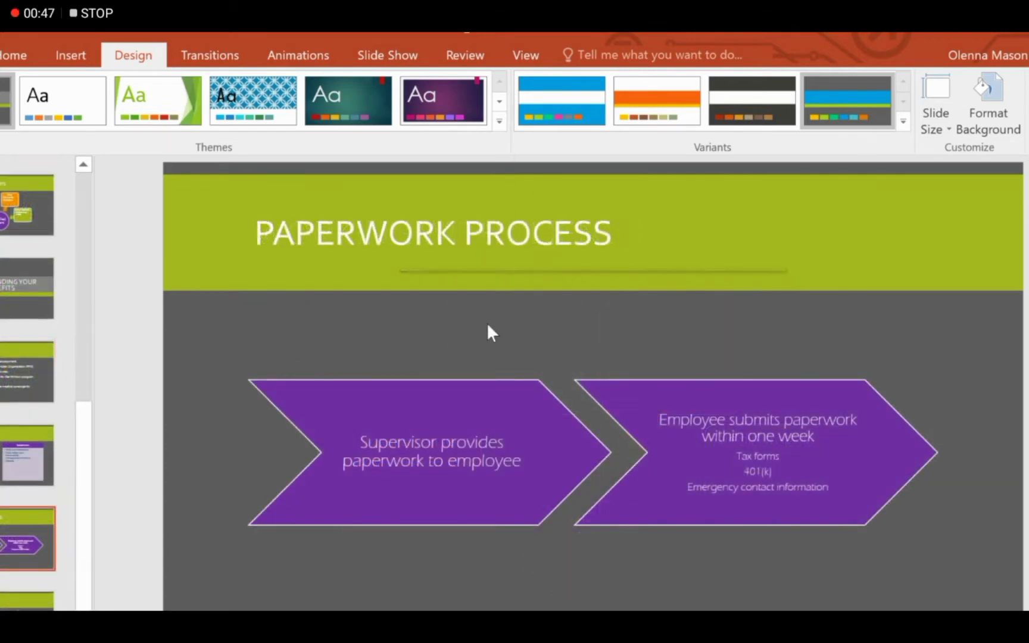
Apply the dark grey gradient Background Style 11 to all slides
click(903, 123)
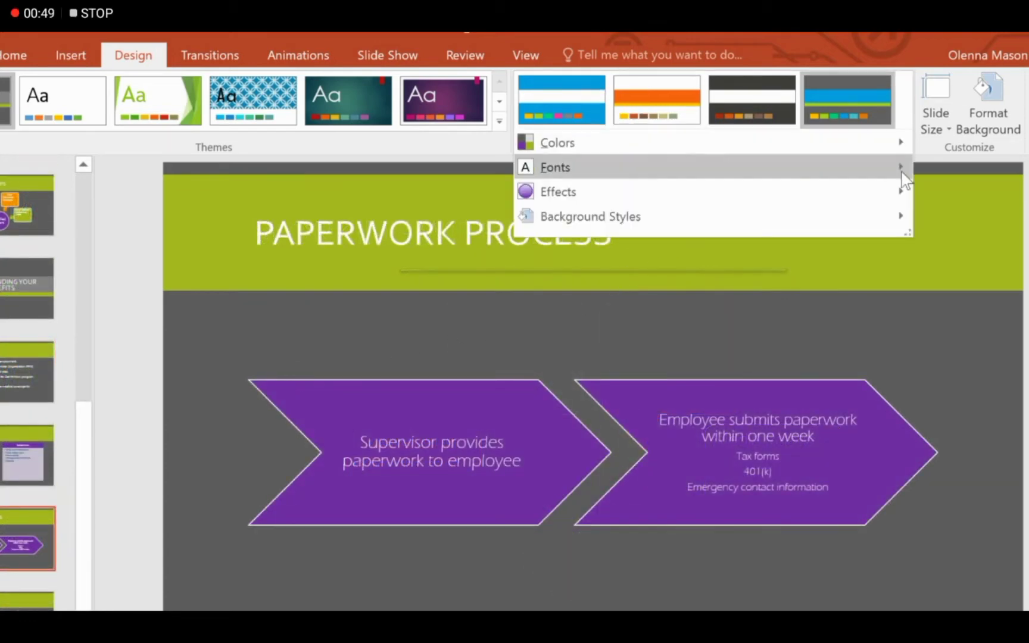
mouse_move(836, 224)
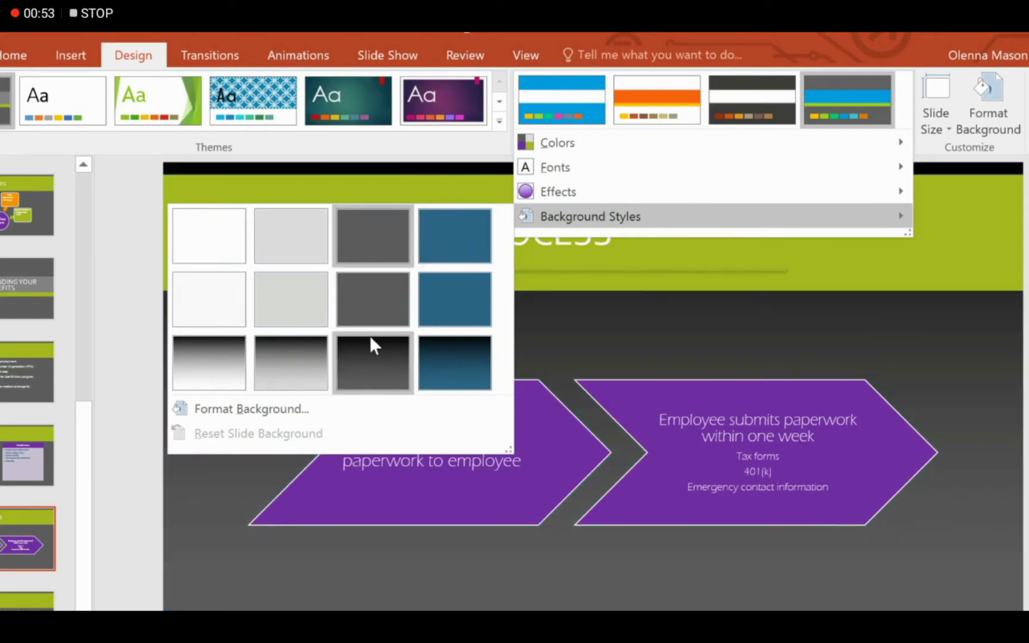
click(370, 336)
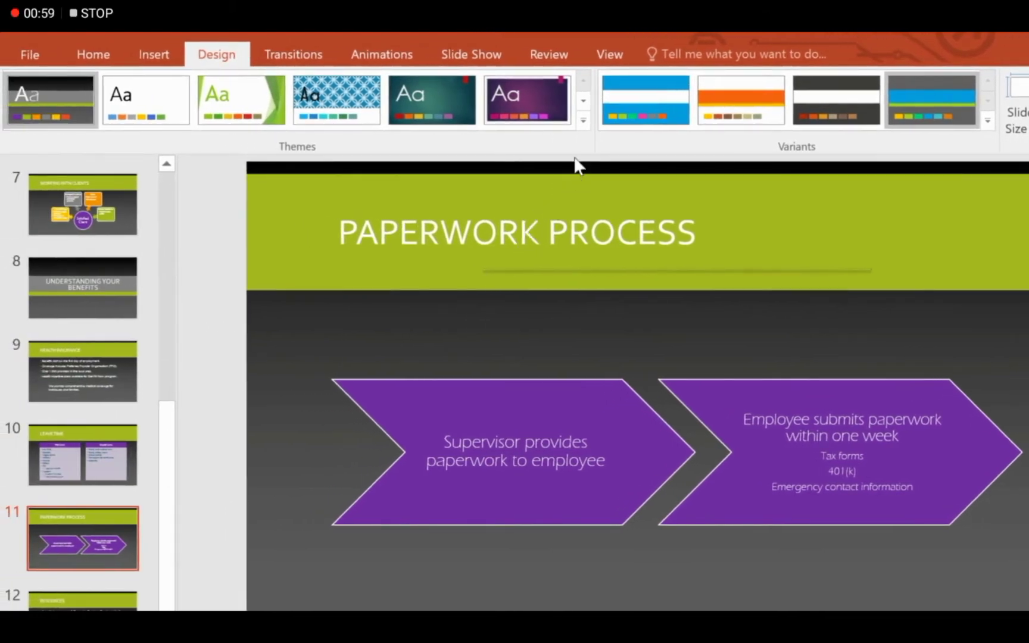
Save the current design as a theme file named 'AdWorks Theme'
click(583, 121)
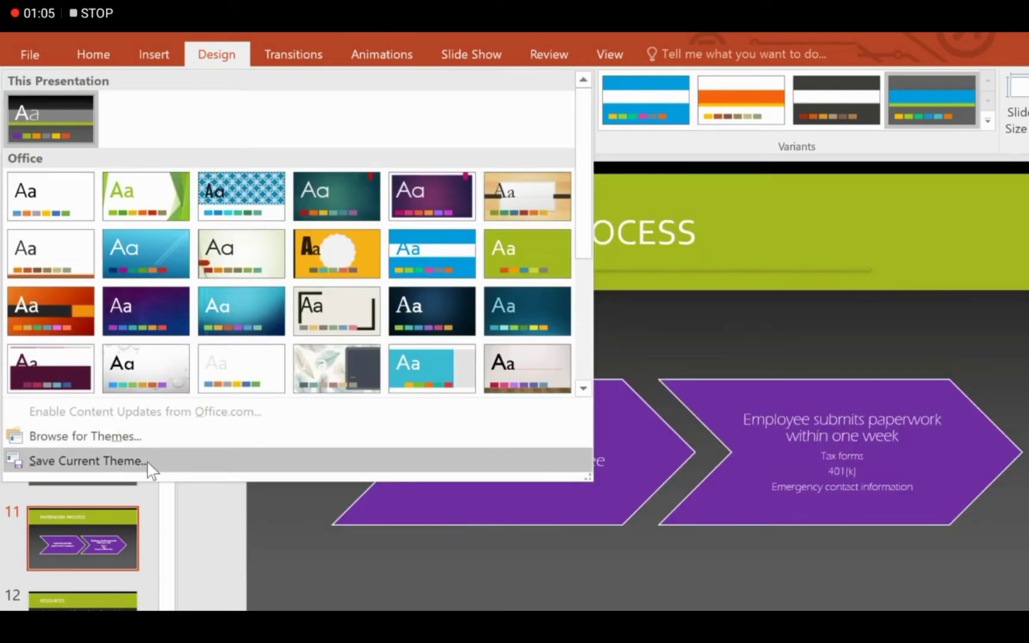
click(89, 461)
text(A)
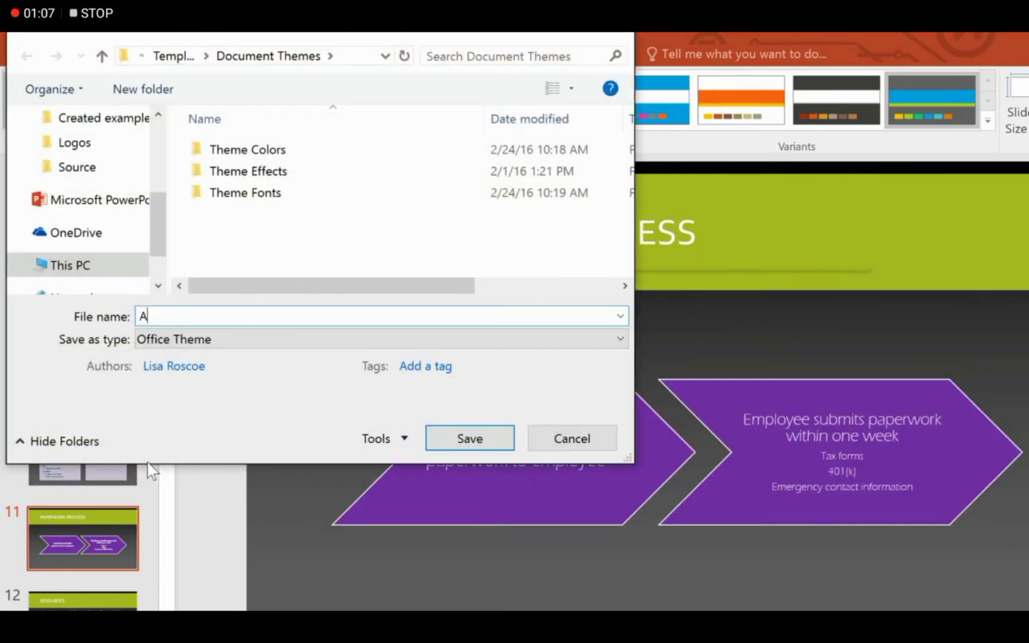
text(dWorks Theme)
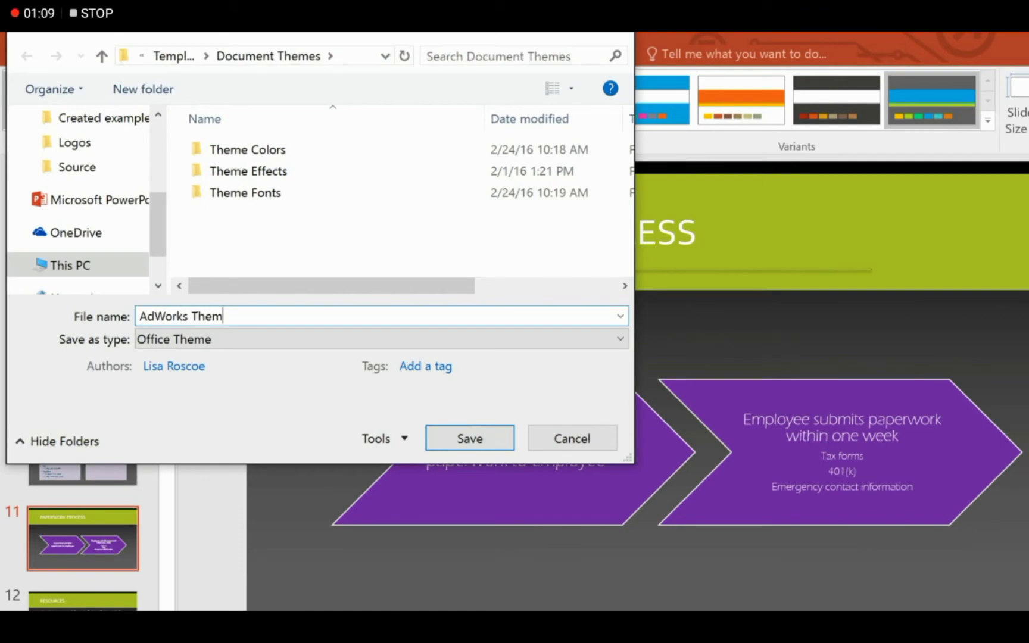
click(438, 437)
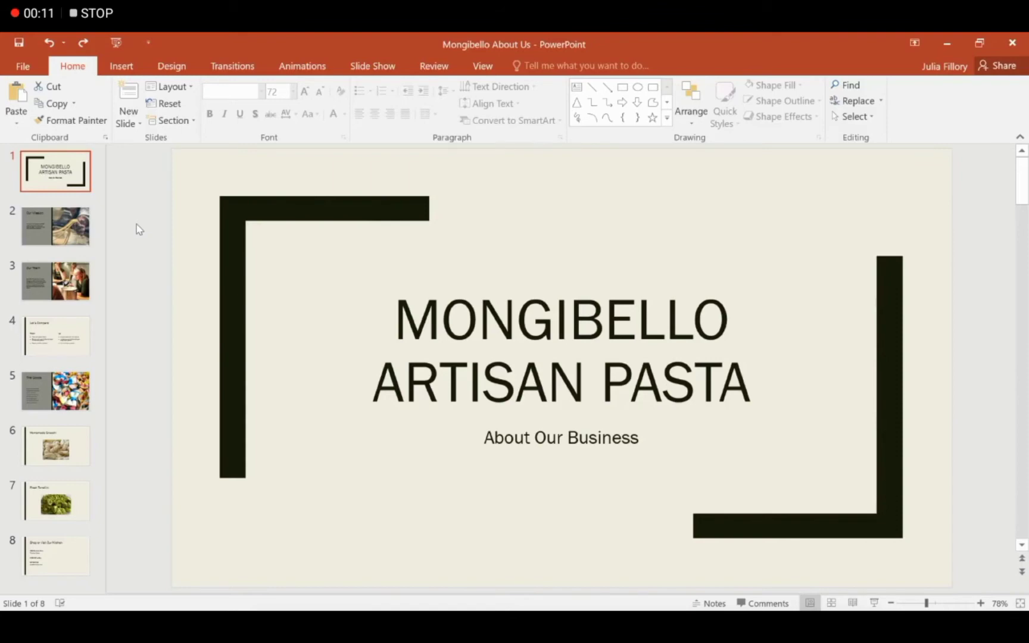
Review the Our Mission, Our Team and Let's Compare slides of the Mongibello deck
click(82, 238)
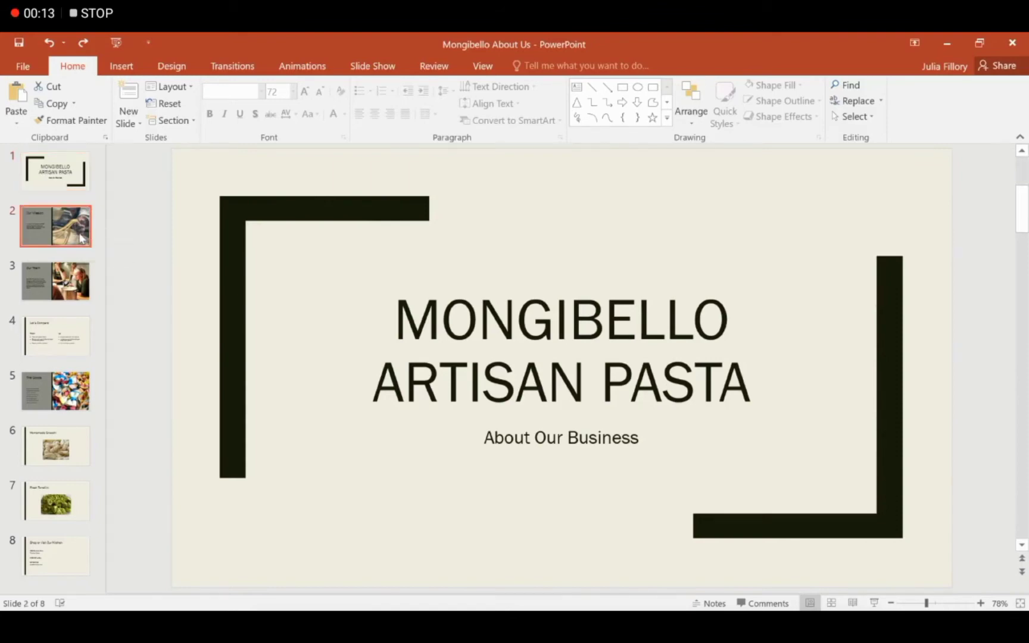
click(71, 279)
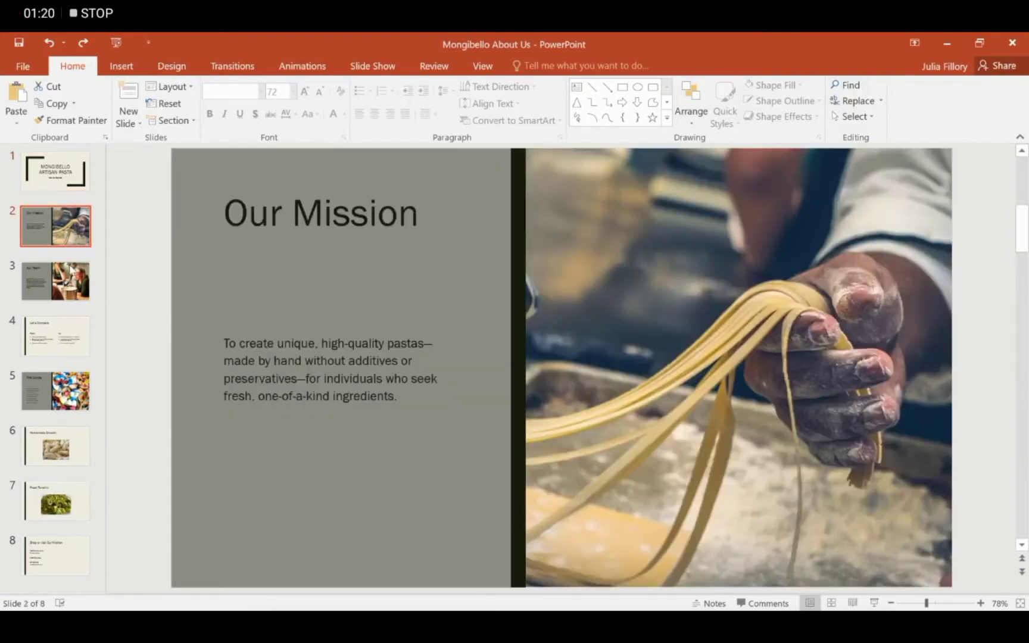
click(68, 278)
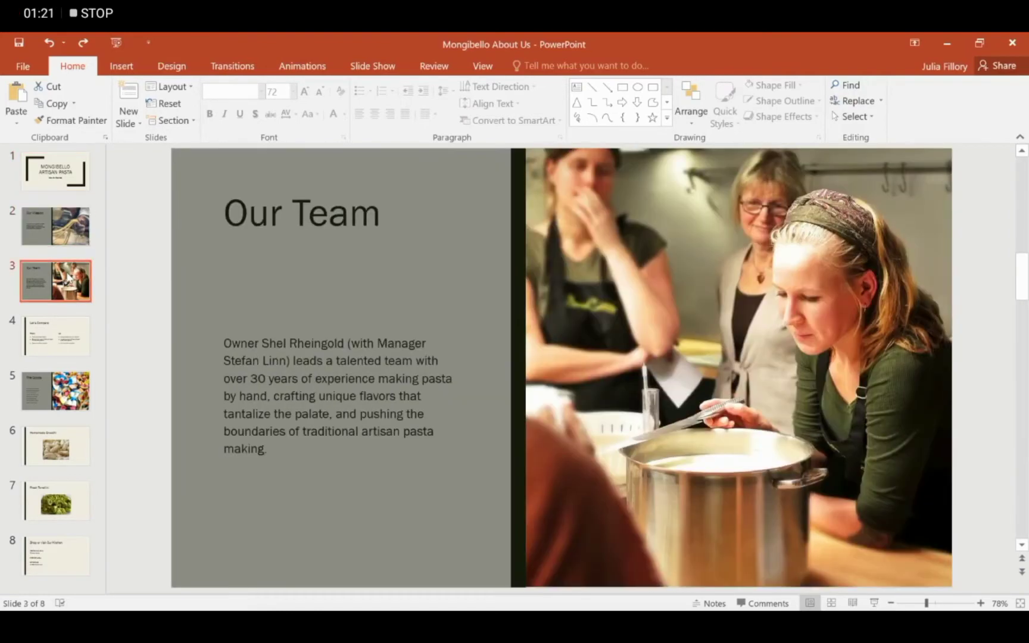
click(55, 325)
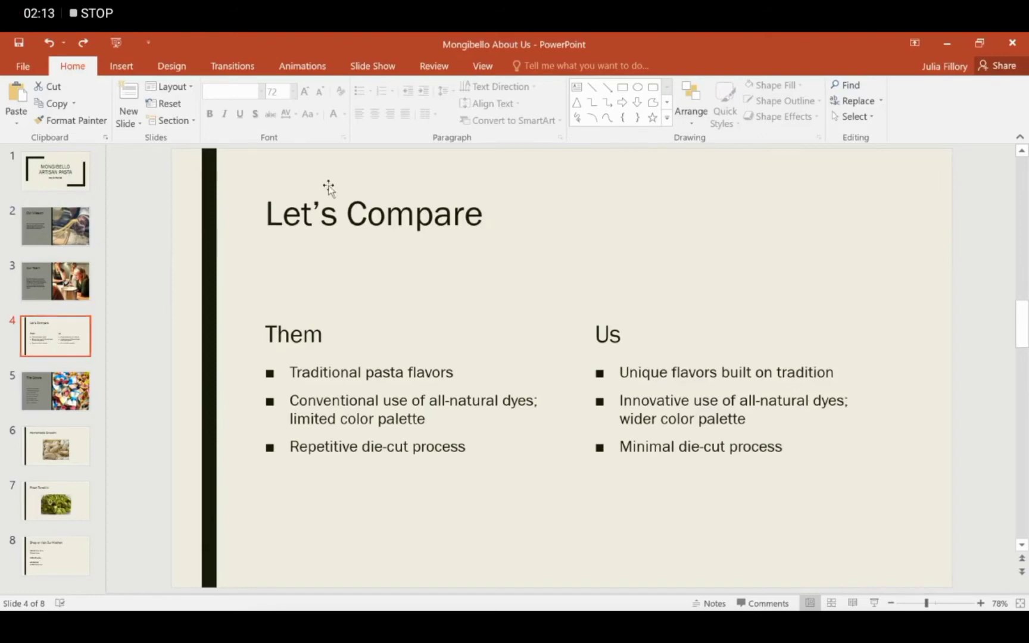
Switch to Slide Master view and select the top-level master slide
click(483, 67)
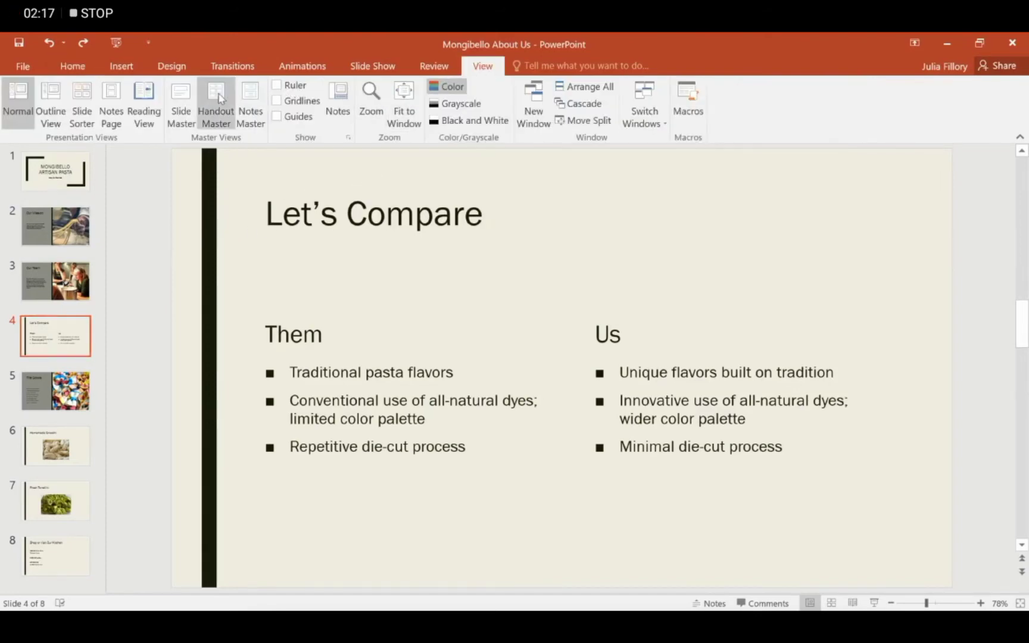
click(191, 99)
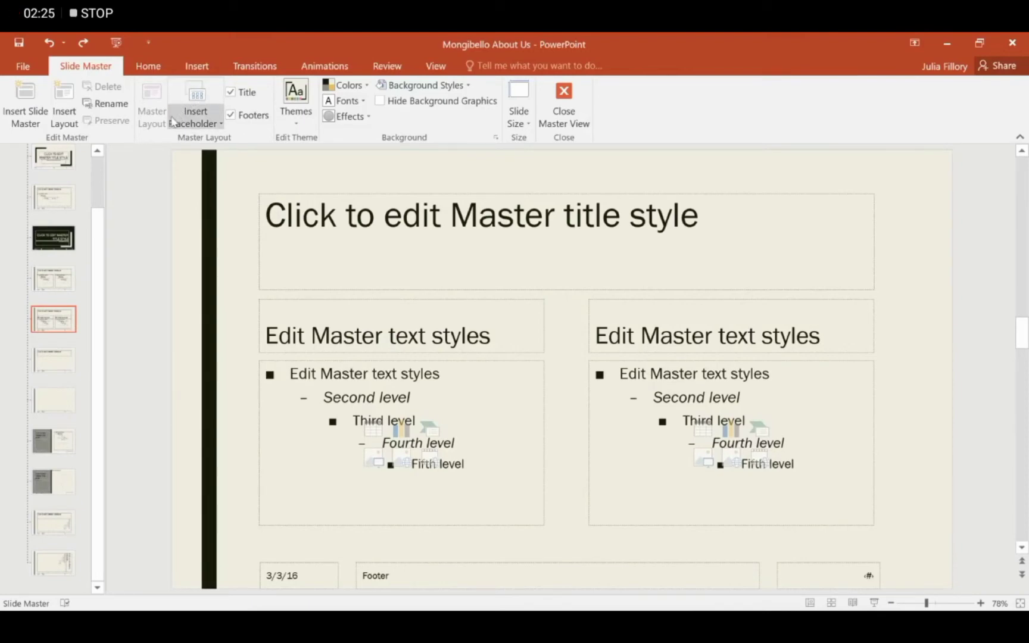
scroll(98, 168, up, 2)
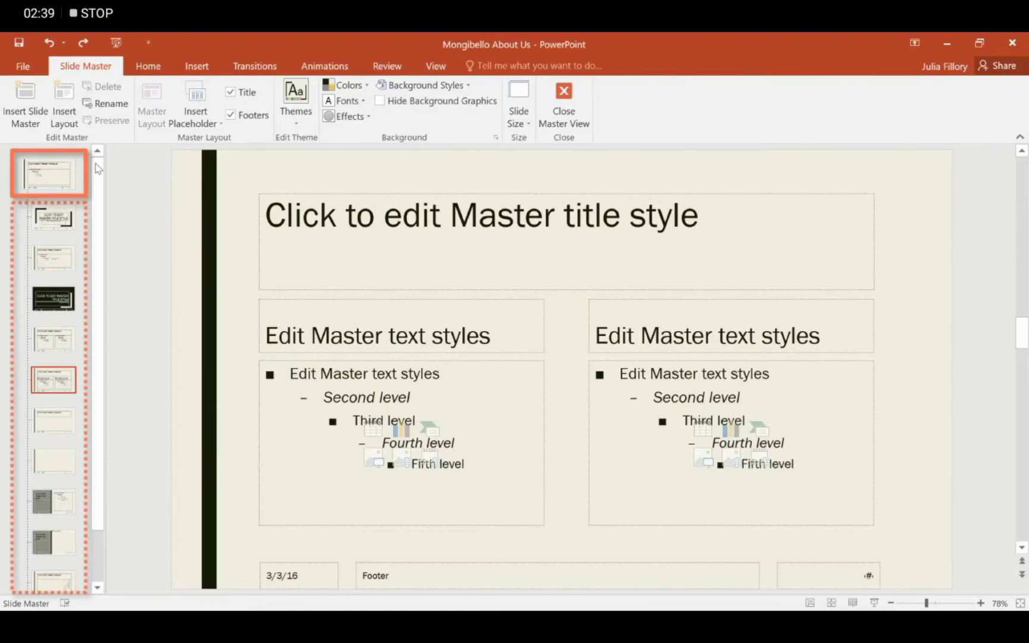
click(67, 175)
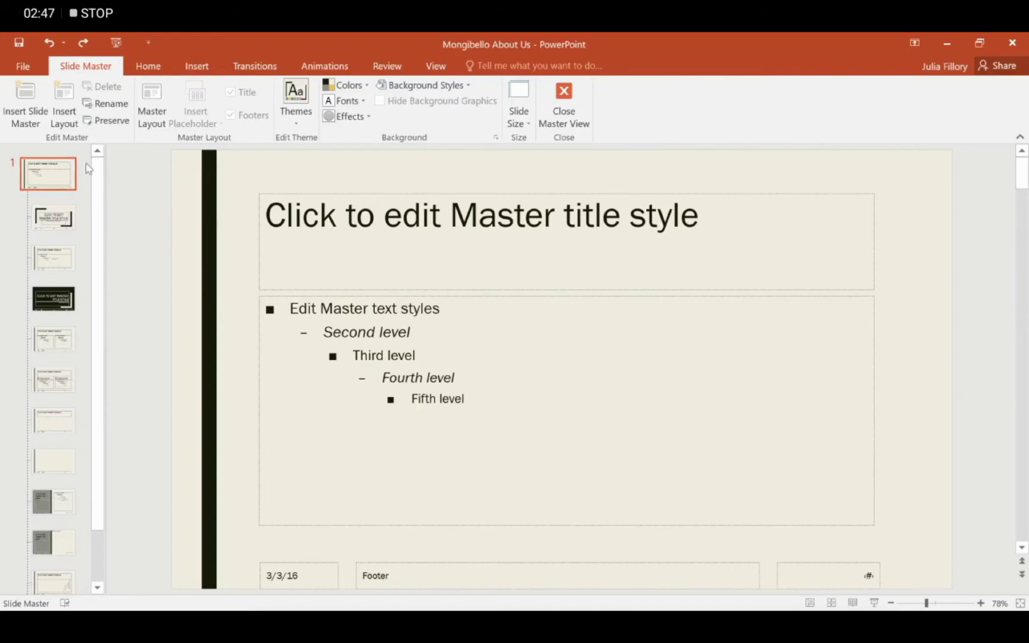
Insert the mongibello_logo picture and shrink it into the master's bottom-right corner
click(193, 70)
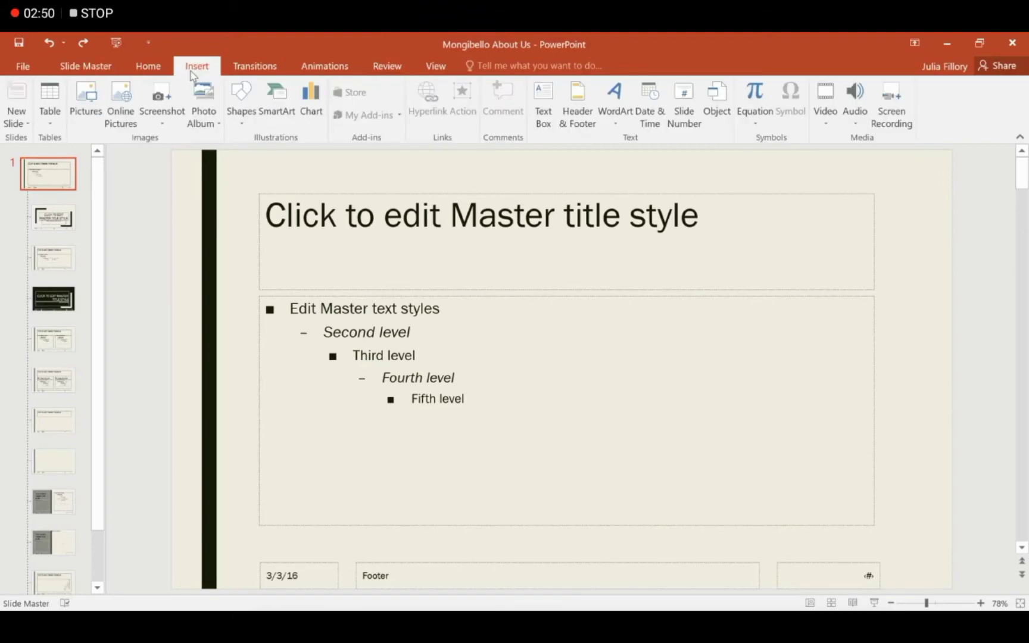
click(93, 95)
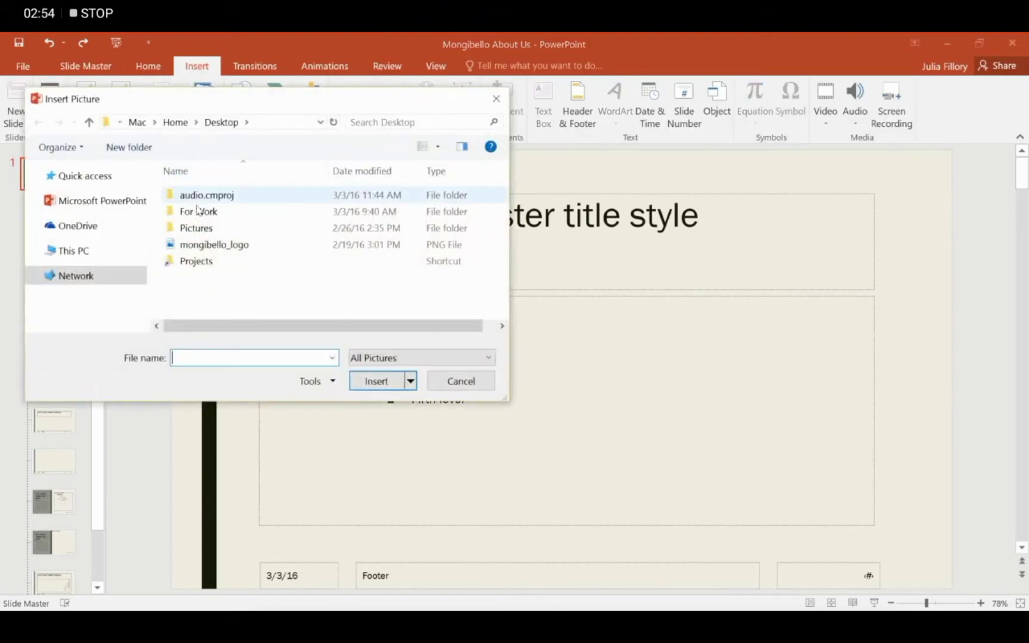
click(237, 249)
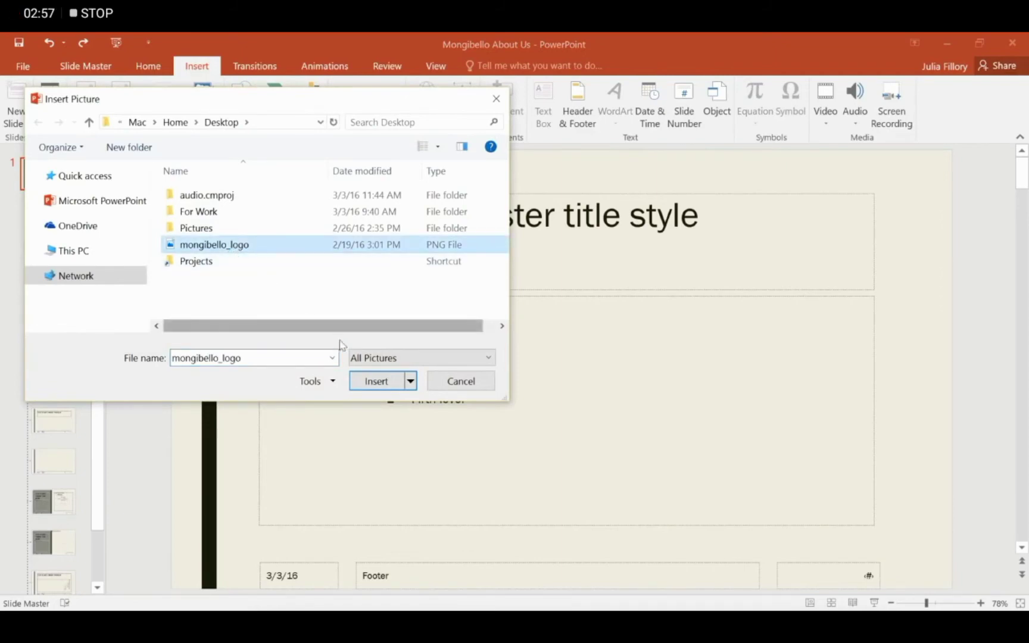
click(378, 382)
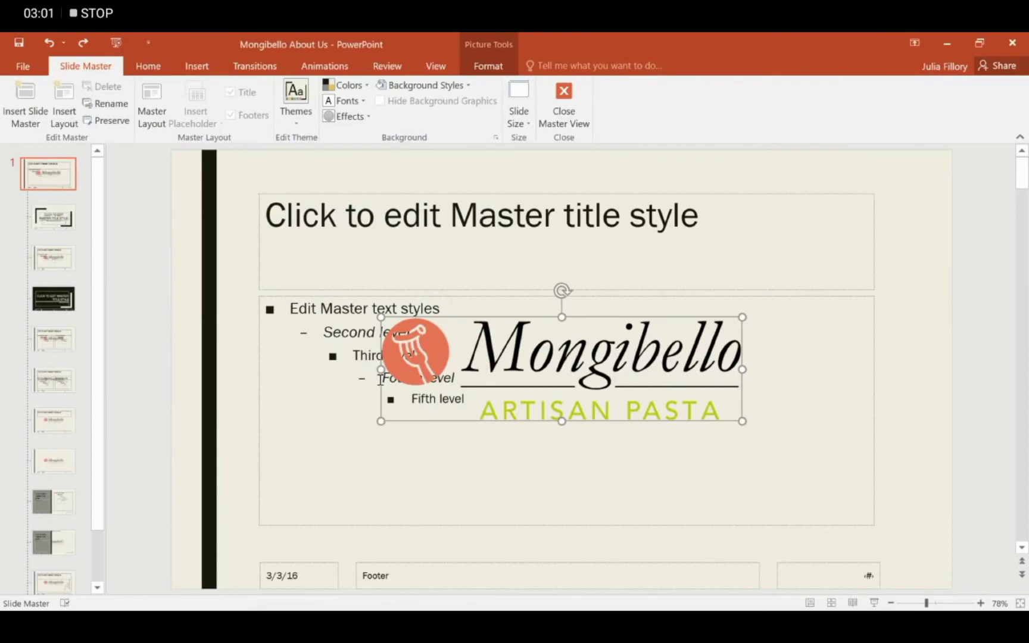
drag(380, 317, 847, 572)
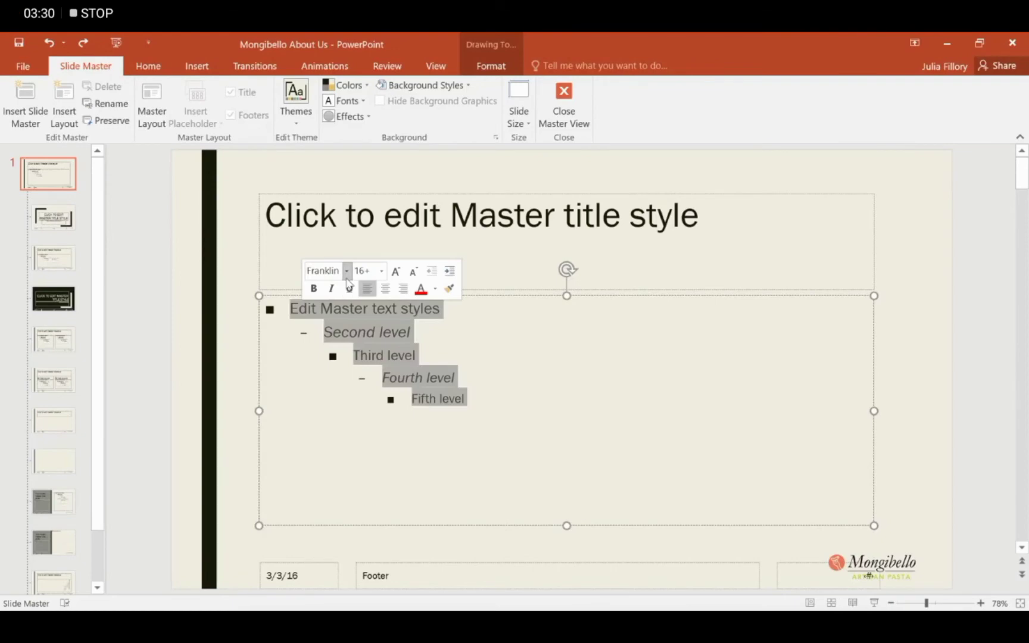
Set master body text to Segoe UI and titles to Calisto MT, then close Master View
click(347, 271)
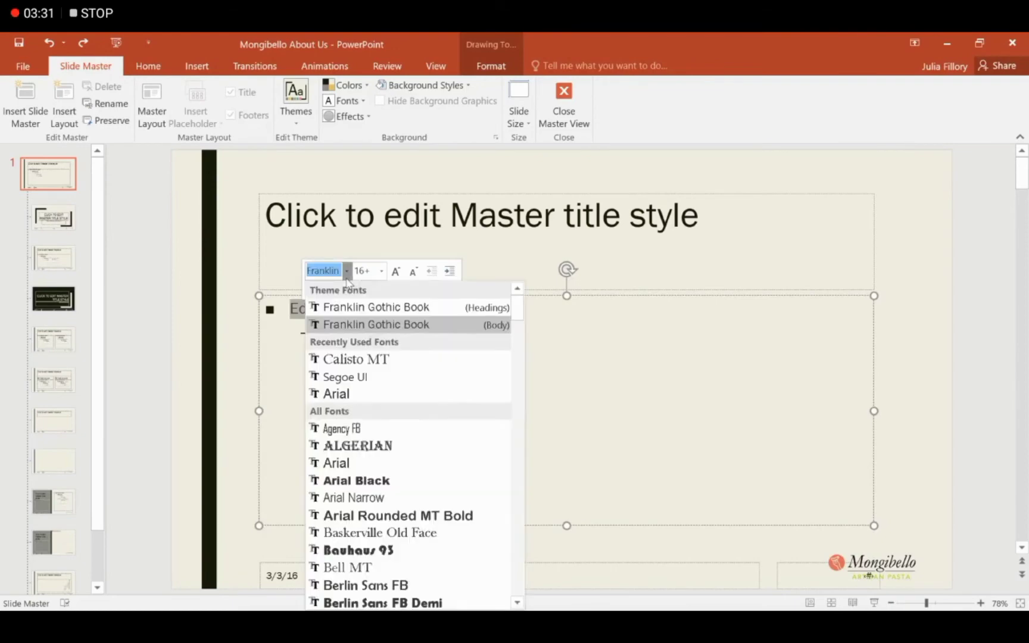
click(367, 377)
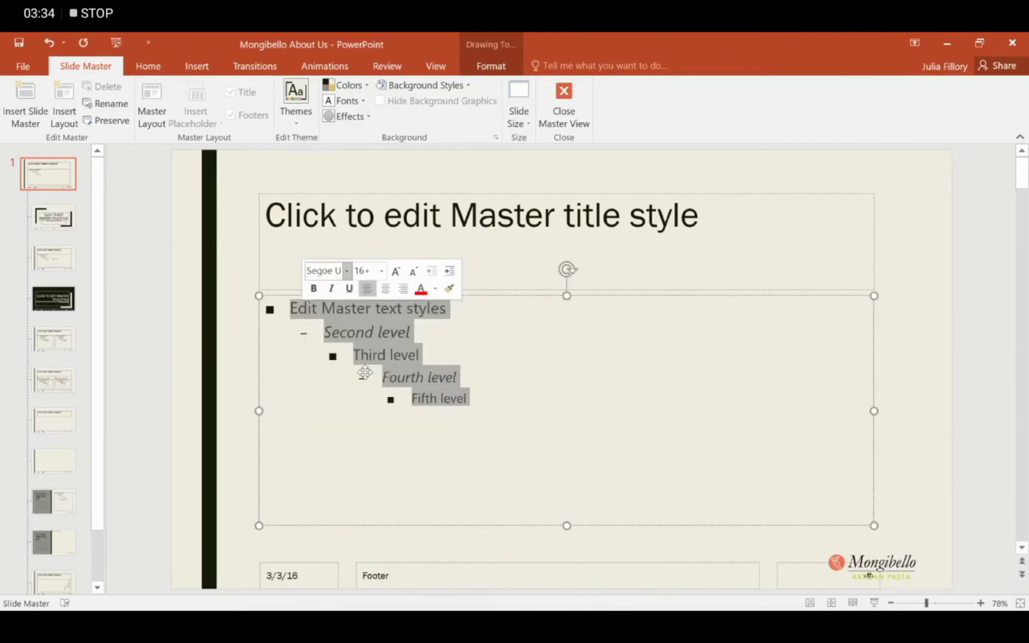
drag(309, 218, 698, 227)
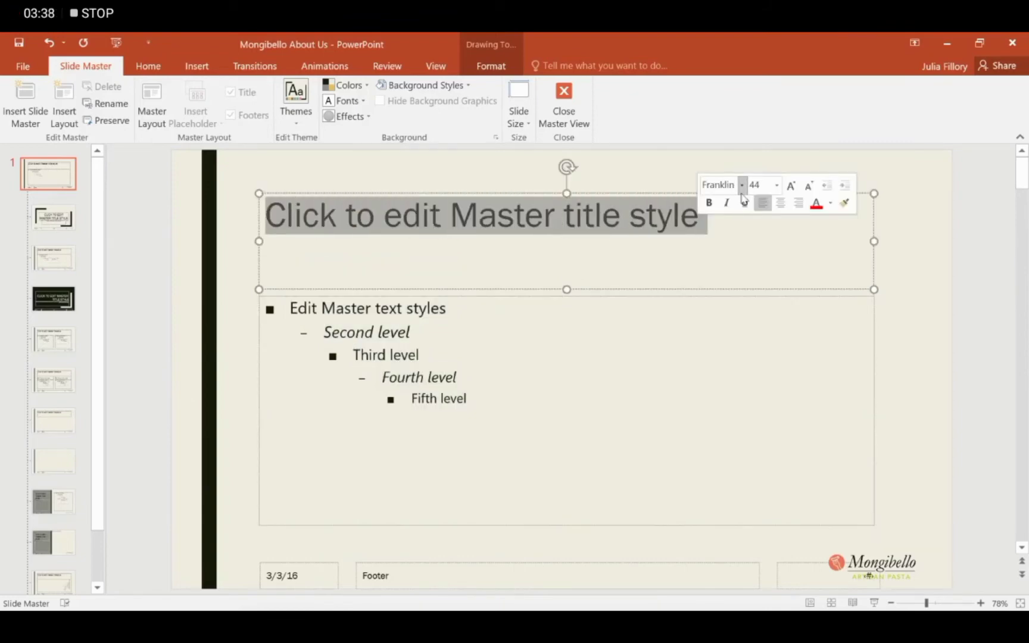
click(742, 185)
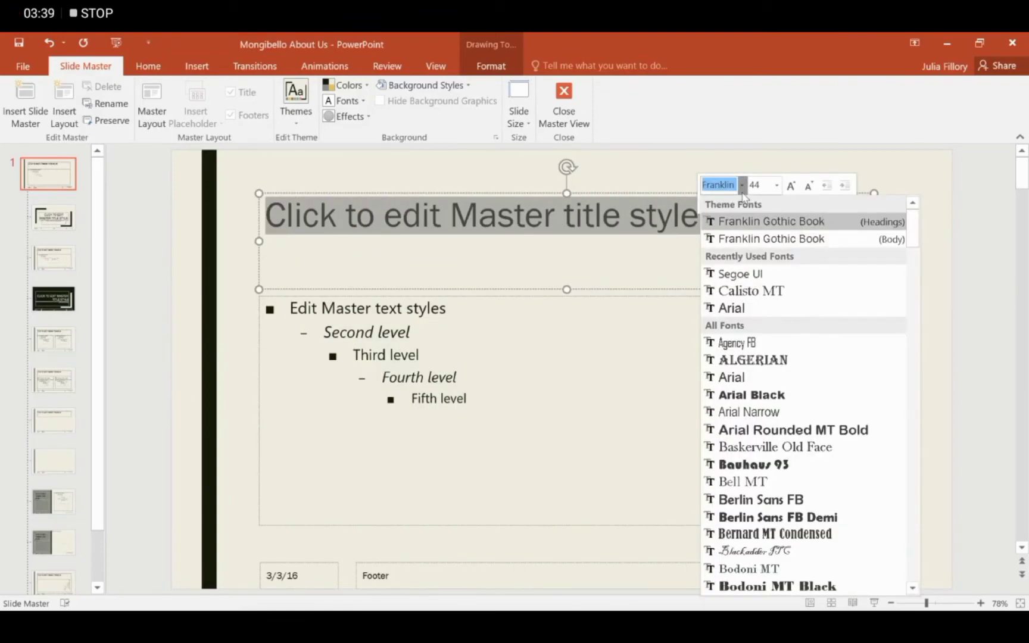
click(731, 290)
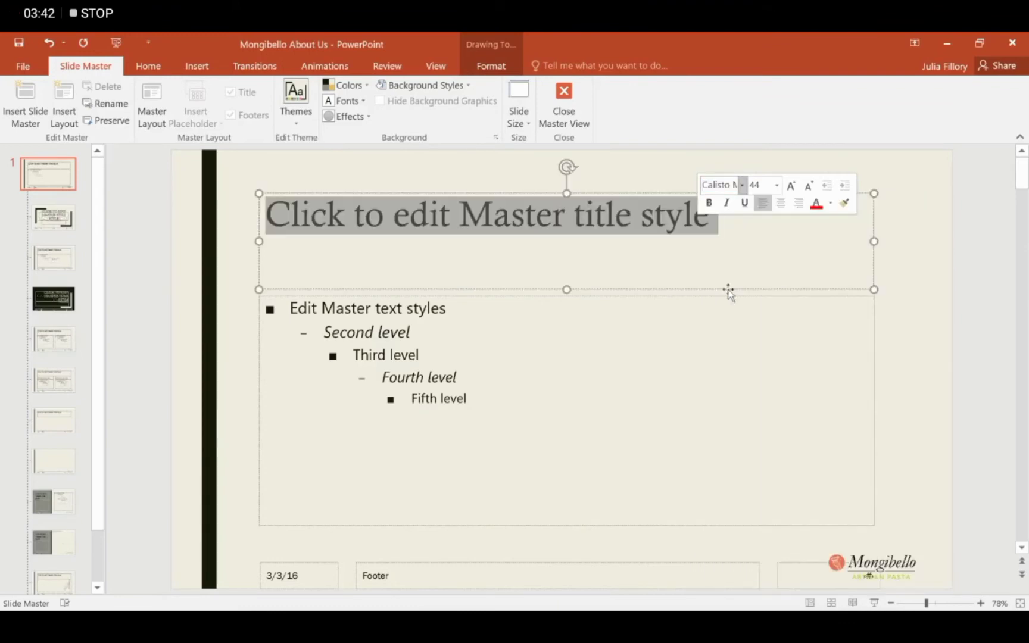
click(581, 110)
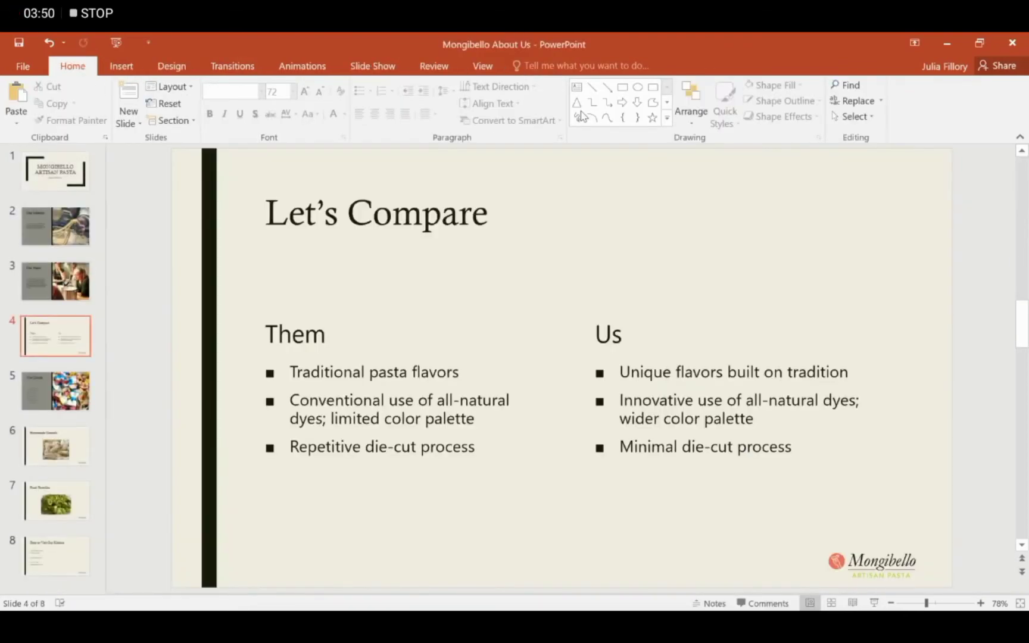